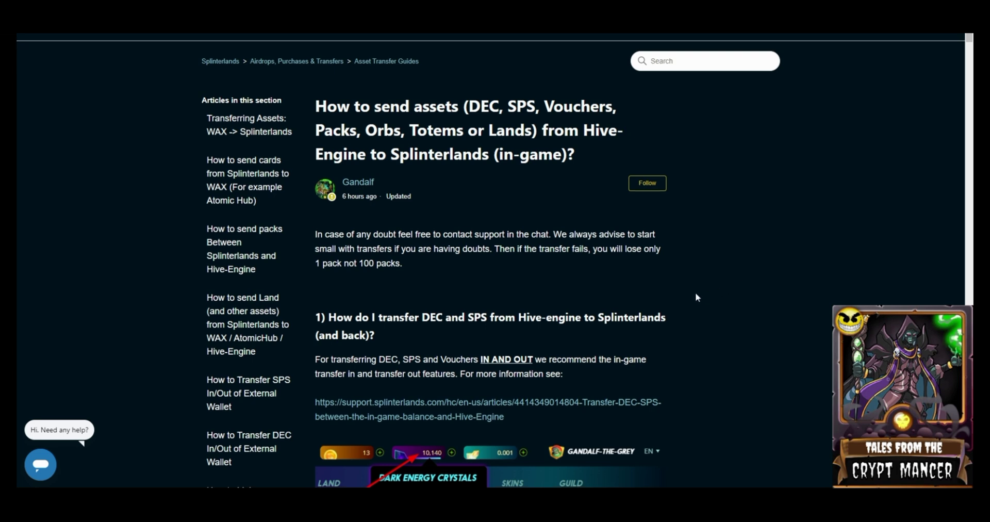
Find the short guide for sending packs, orbs, totems or lands in the support article and copy the recipient name steemmonsters
{"action": "scroll", "coordinate": [695, 297], "scroll_direction": "down", "scroll_amount": 10}
{"action": "scroll", "coordinate": [692, 295], "scroll_direction": "down", "scroll_amount": 15}
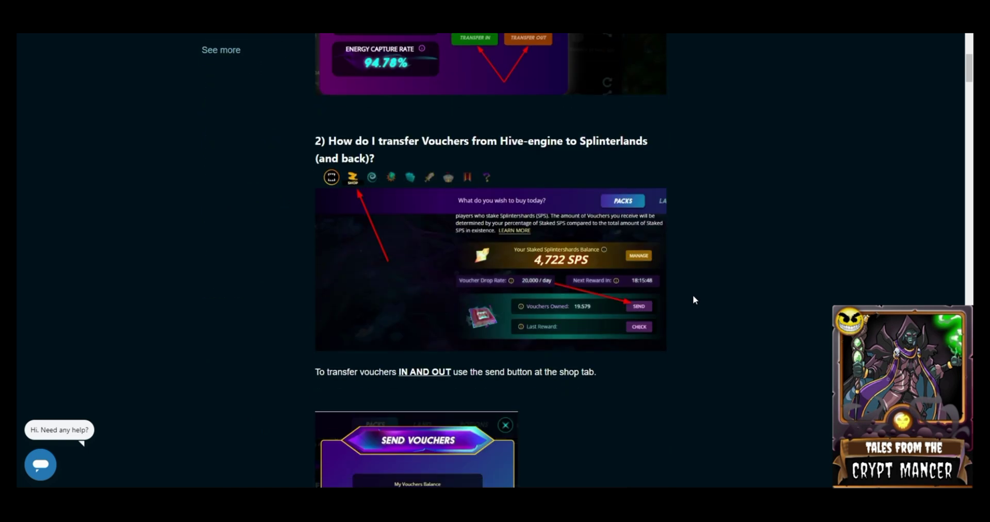
{"action": "scroll", "coordinate": [691, 301], "scroll_direction": "down", "scroll_amount": 1}
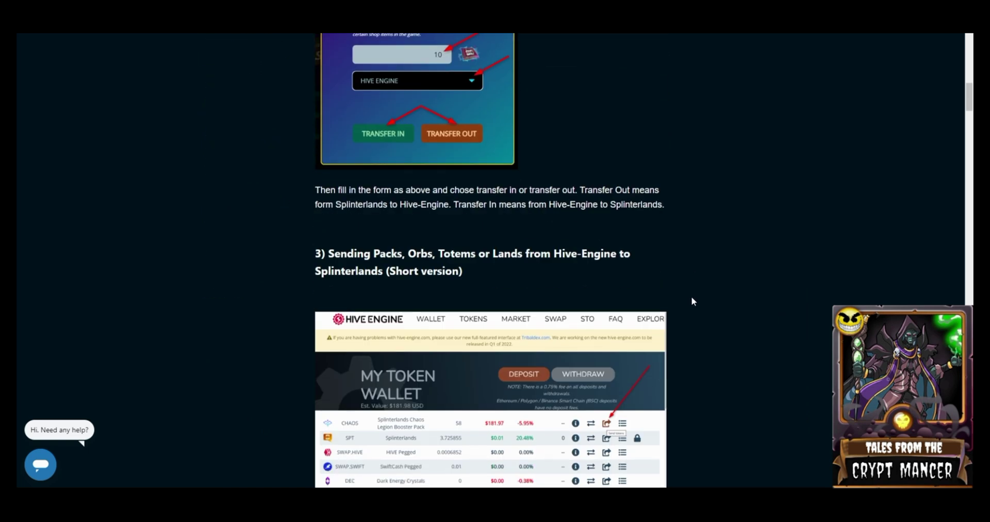
{"action": "scroll", "coordinate": [691, 301], "scroll_direction": "down", "scroll_amount": 4}
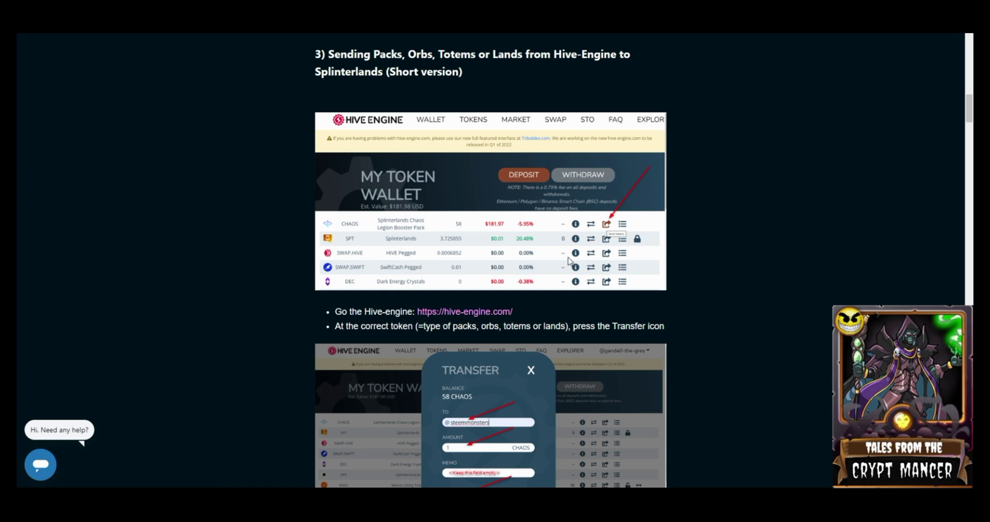
{"action": "scroll", "coordinate": [569, 261], "scroll_direction": "down", "scroll_amount": 4}
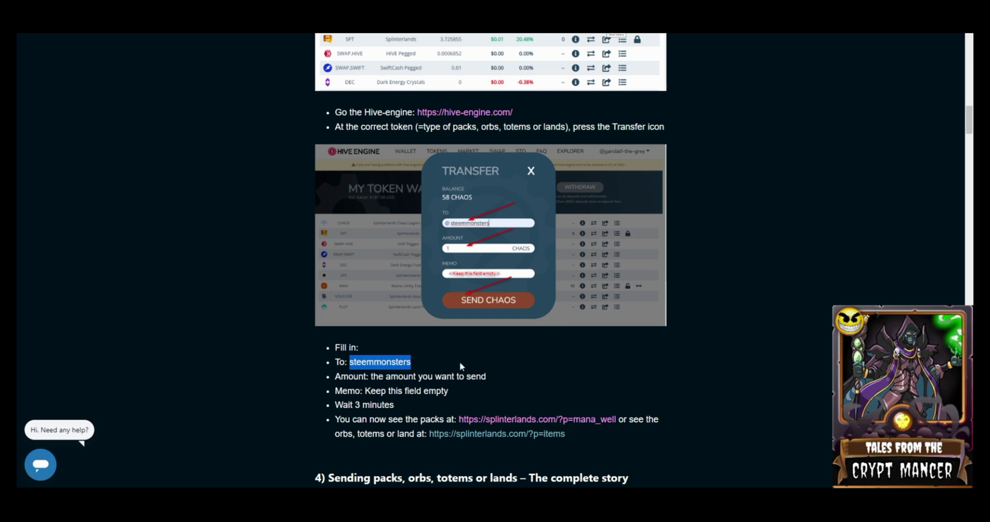
{"action": "left_click", "coordinate": [444, 361]}
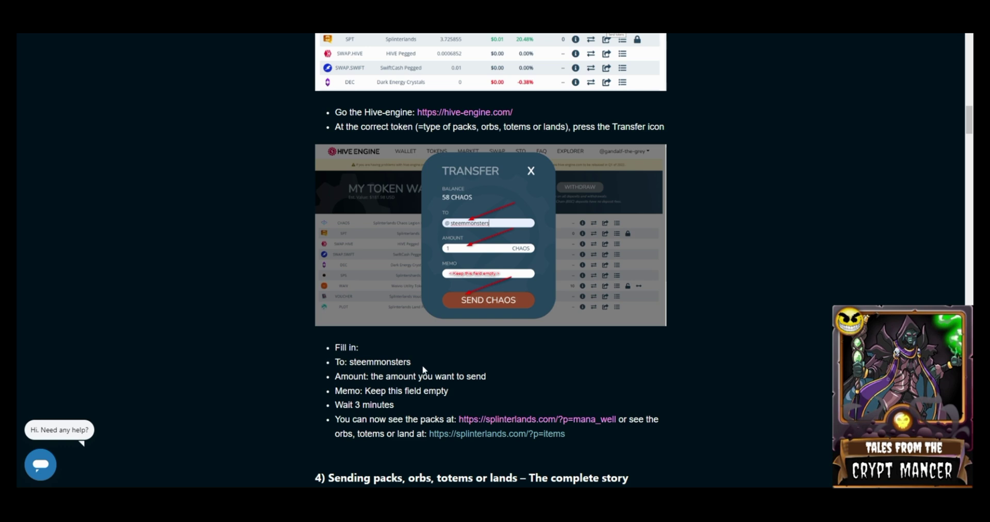
{"action": "left_click_drag", "start_coordinate": [412, 363], "coordinate": [351, 366]}
{"action": "key", "text": "ctrl+c"}
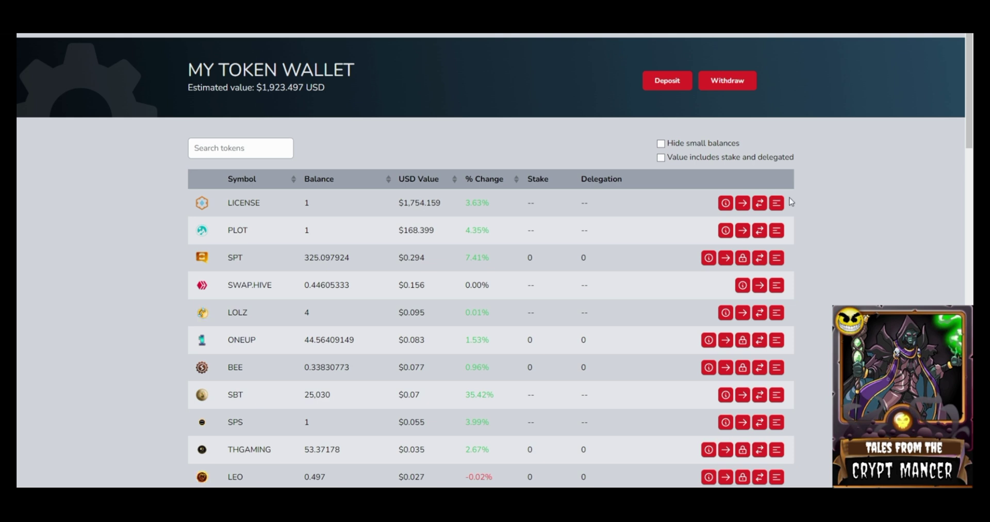
In the Hive-Engine wallet, transfer 1 PLOT to steemmonsters with an empty memo and approve the transaction
{"action": "left_click", "coordinate": [743, 232]}
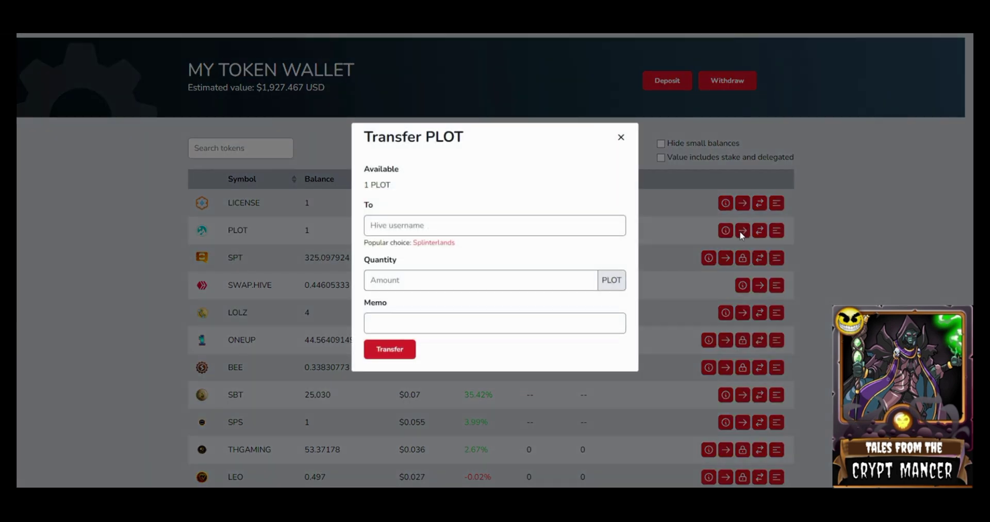
{"action": "left_click", "coordinate": [412, 230]}
{"action": "key", "text": "ctrl+v"}
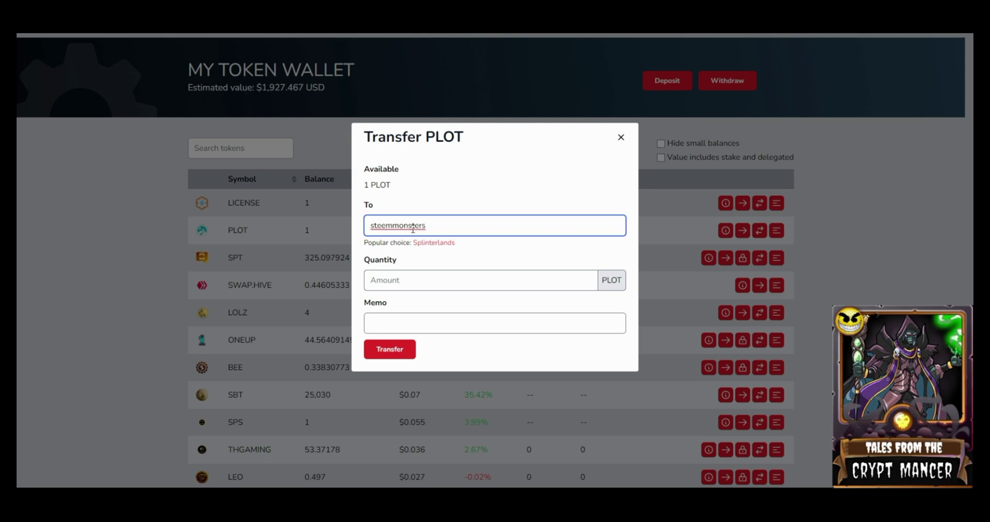
{"action": "left_click", "coordinate": [413, 280]}
{"action": "type", "text": "1"}
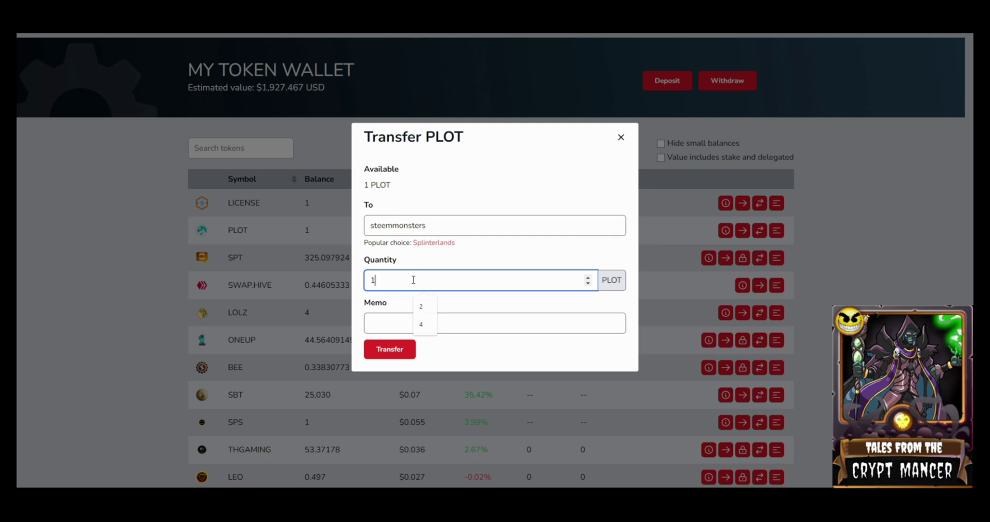
{"action": "left_click", "coordinate": [450, 320]}
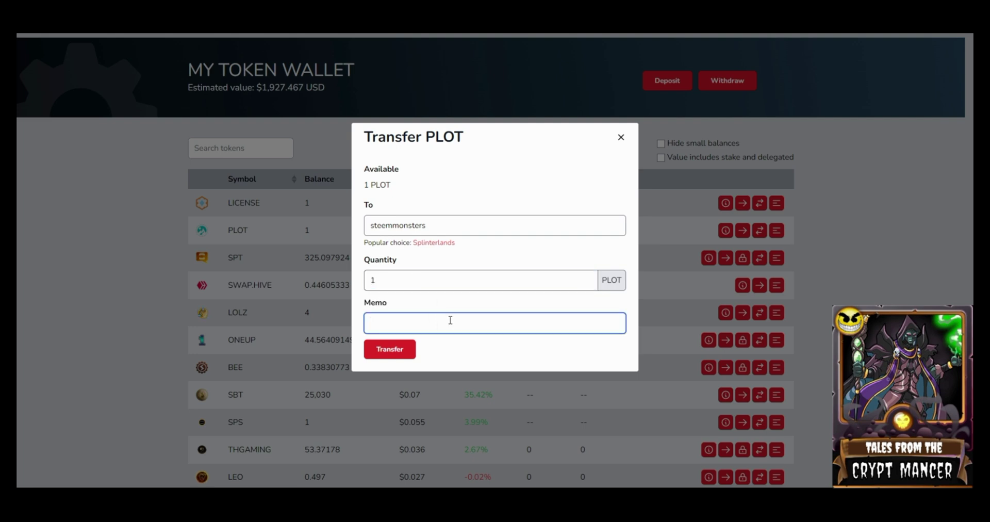
{"action": "left_click", "coordinate": [395, 355]}
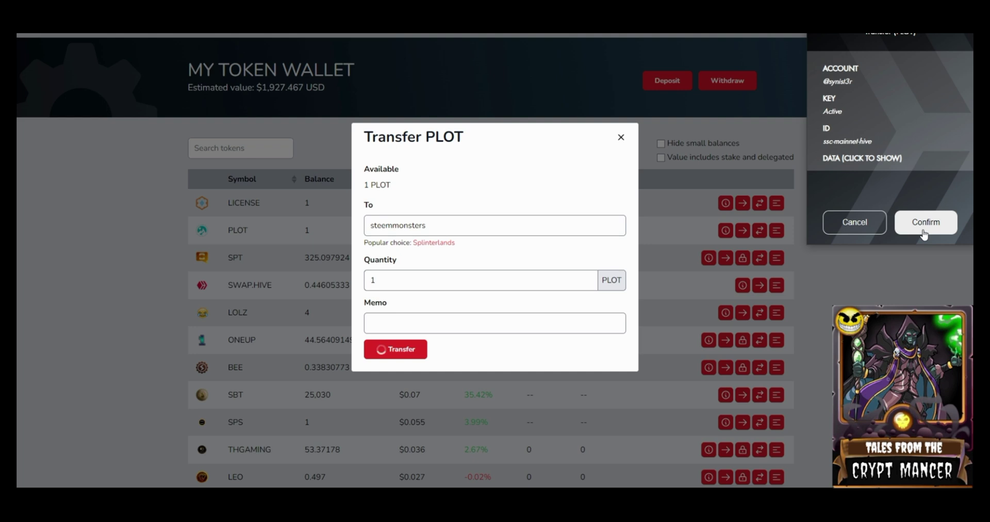
{"action": "left_click", "coordinate": [923, 227]}
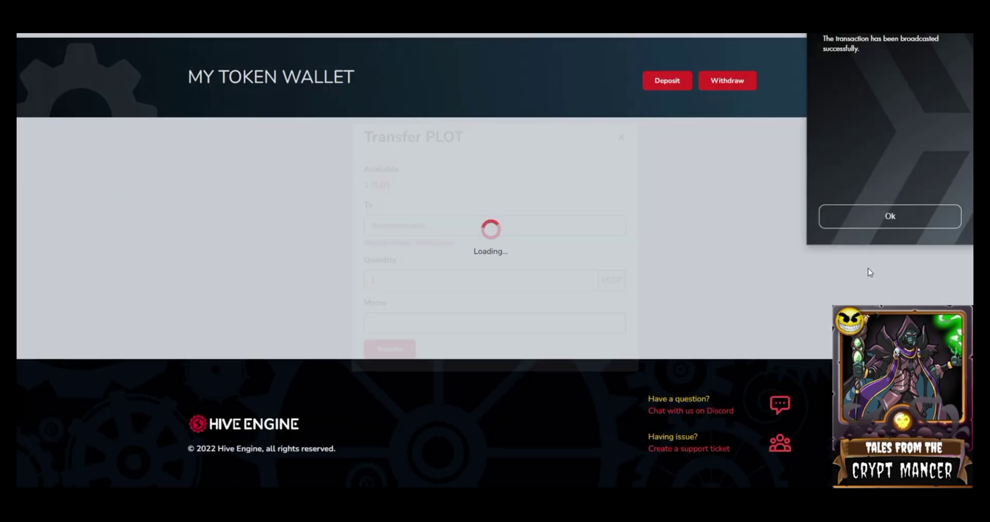
{"action": "left_click", "coordinate": [870, 228]}
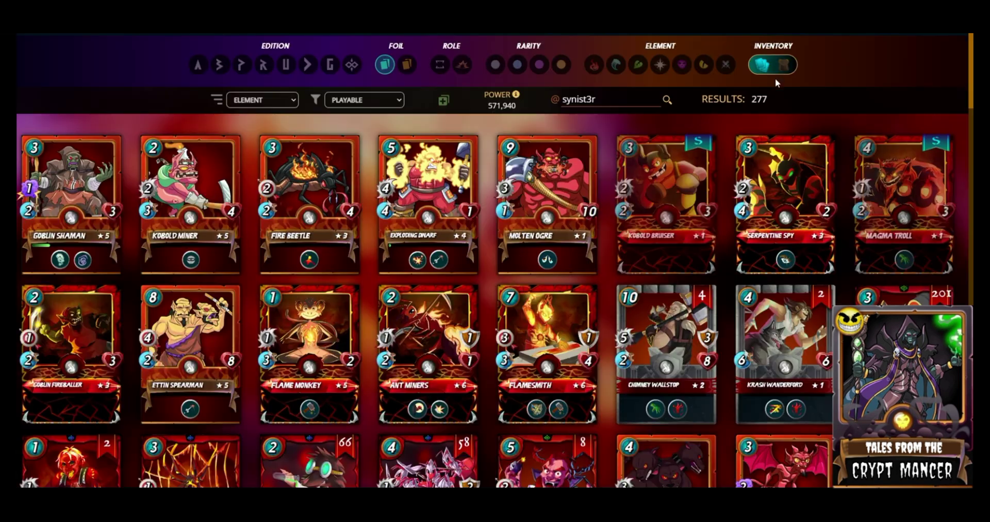
In Splinterlands, switch the inventory to the non-card items and check the list for the land plot claim
{"action": "left_click", "coordinate": [784, 65]}
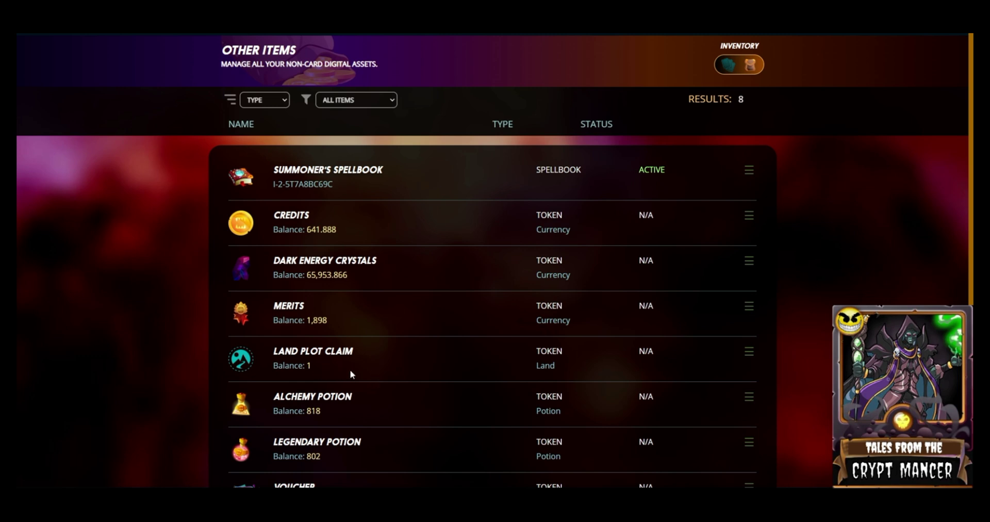
{"action": "scroll", "coordinate": [351, 374], "scroll_direction": "down", "scroll_amount": 3}
{"action": "scroll", "coordinate": [351, 374], "scroll_direction": "up", "scroll_amount": 3}
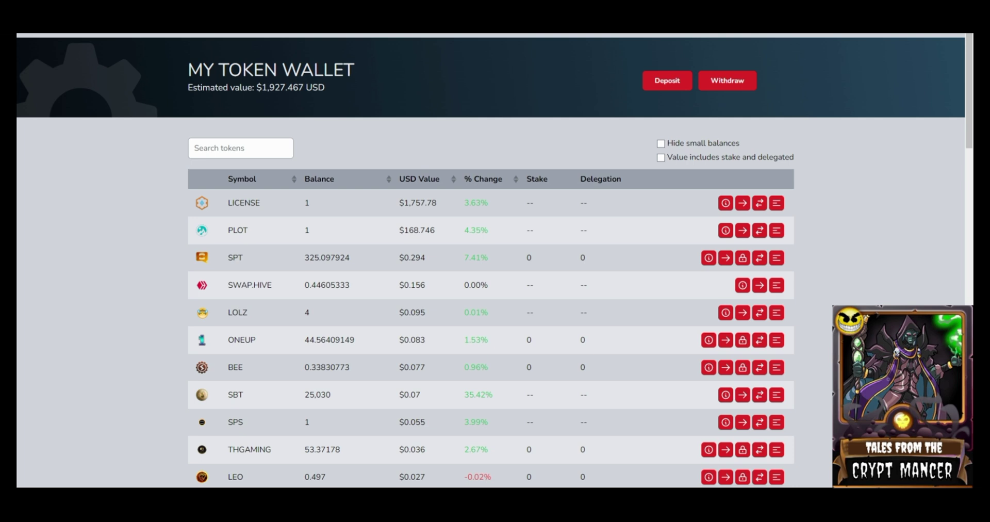
Refresh the Hive-Engine wallet, then transfer 1 LICENSE to steemmonsters with an empty memo and approve the transaction
{"action": "key", "text": "F5"}
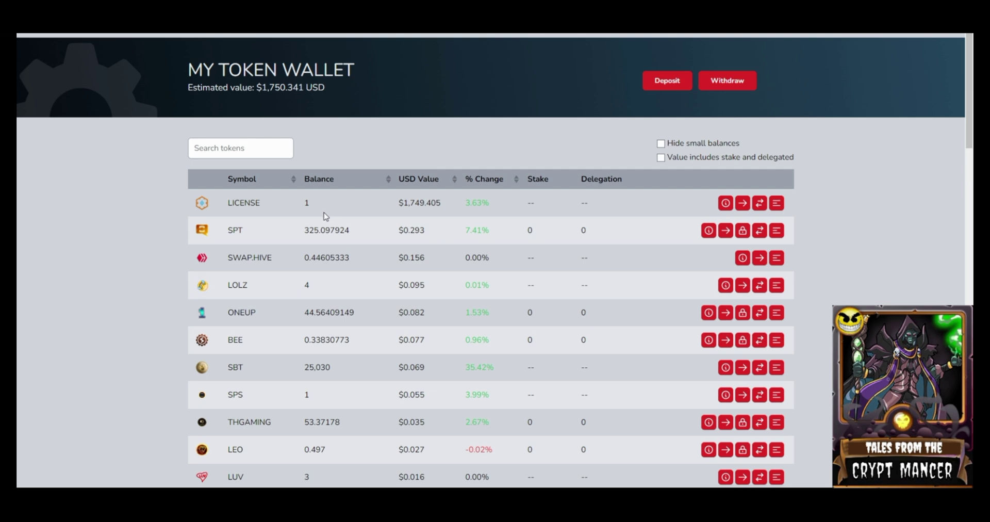
{"action": "left_click", "coordinate": [742, 203]}
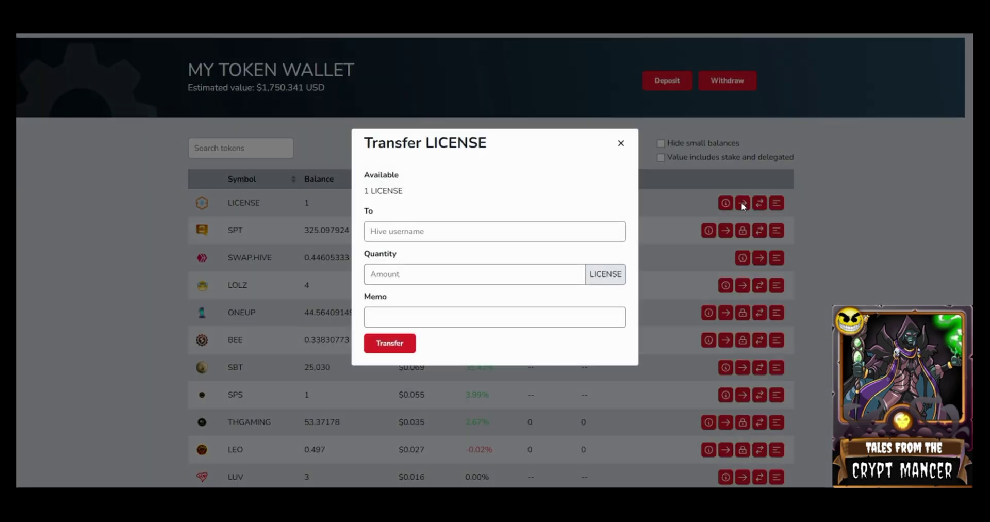
{"action": "left_click", "coordinate": [416, 234]}
{"action": "key", "text": "ctrl+v"}
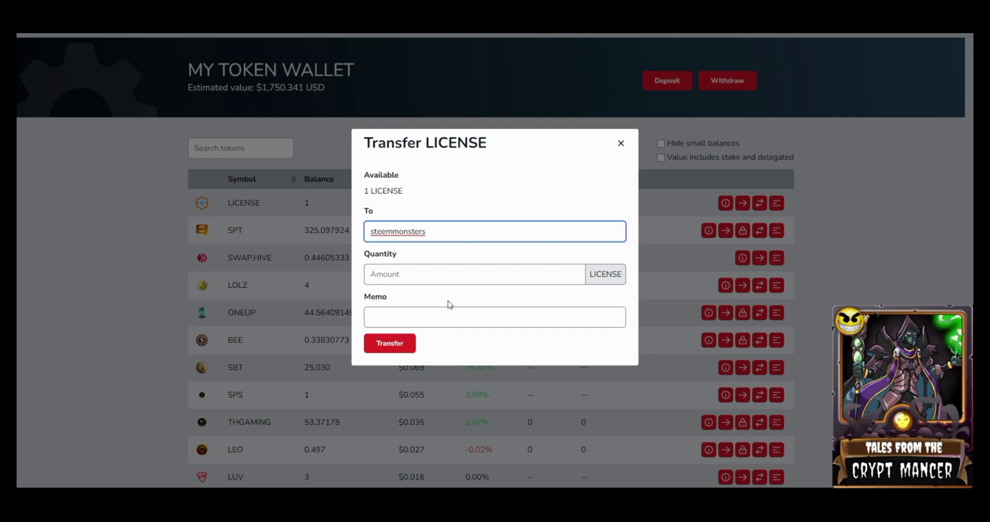
{"action": "left_click", "coordinate": [392, 276]}
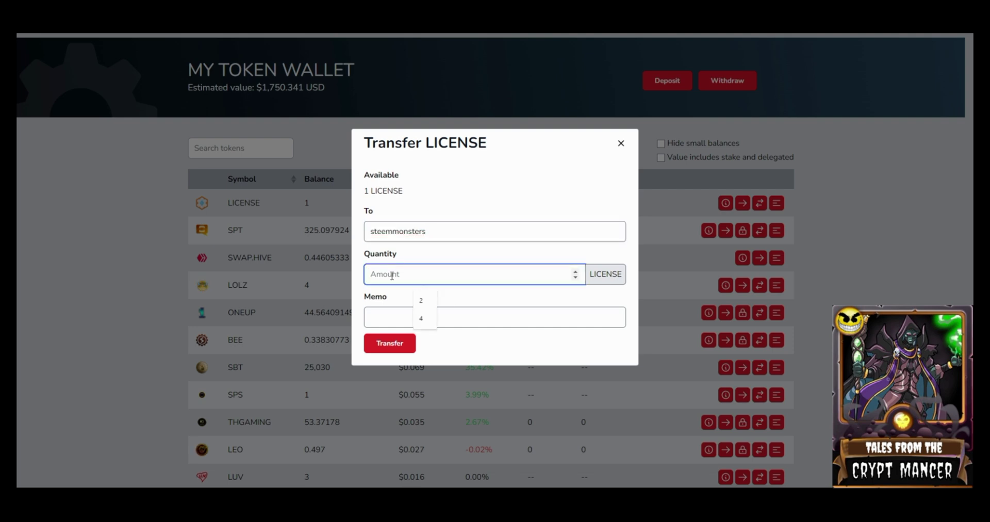
{"action": "type", "text": "1"}
{"action": "left_click", "coordinate": [429, 312]}
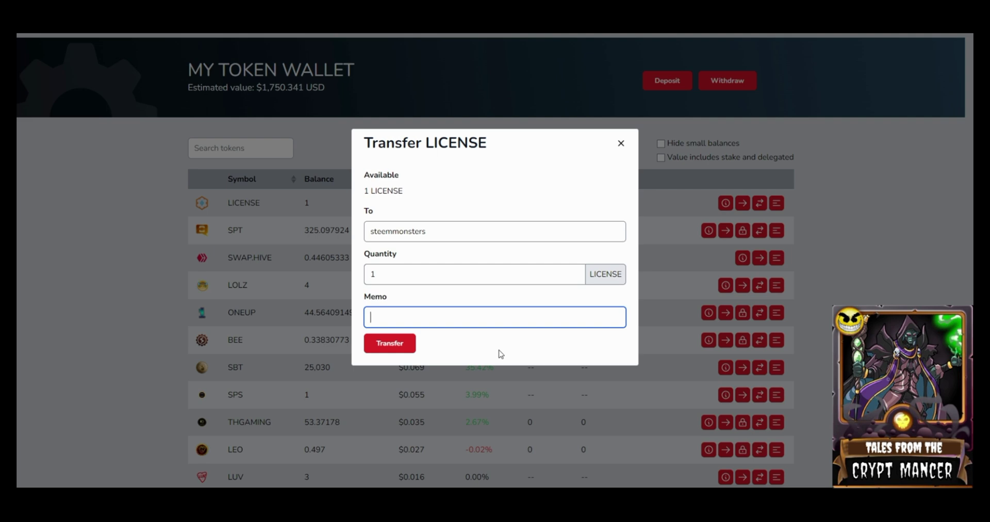
{"action": "left_click", "coordinate": [396, 345]}
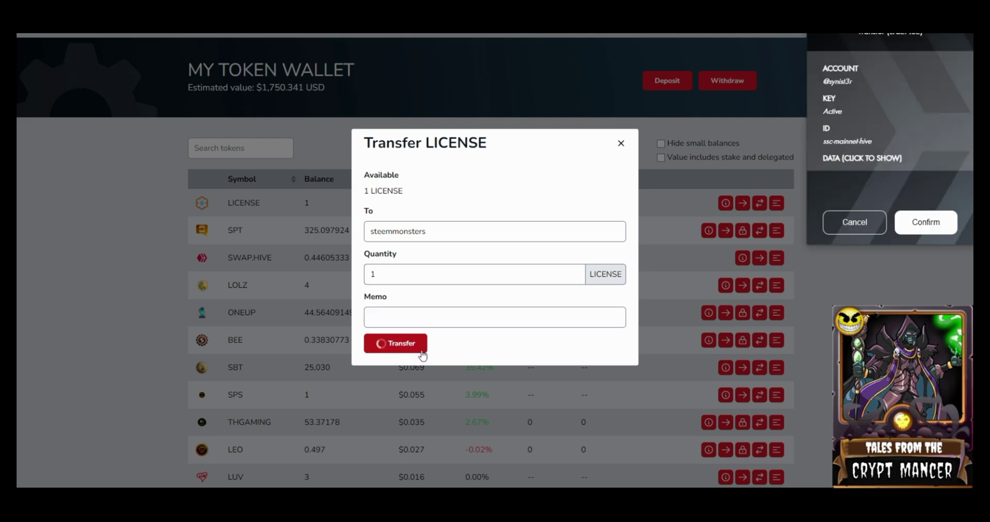
{"action": "left_click", "coordinate": [923, 233]}
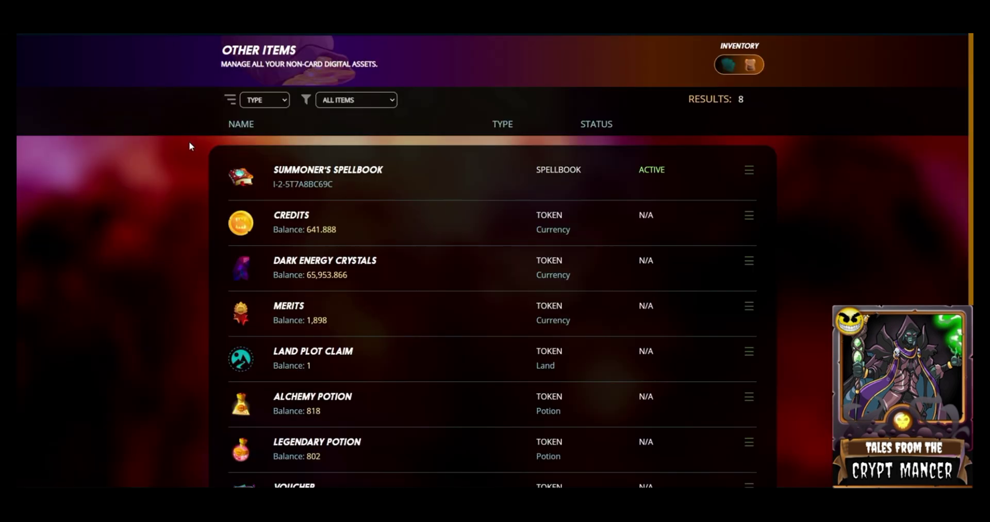
Reload the Splinterlands collection, reopen the non-card items and check the list for the validator license
{"action": "left_click", "coordinate": [187, 34]}
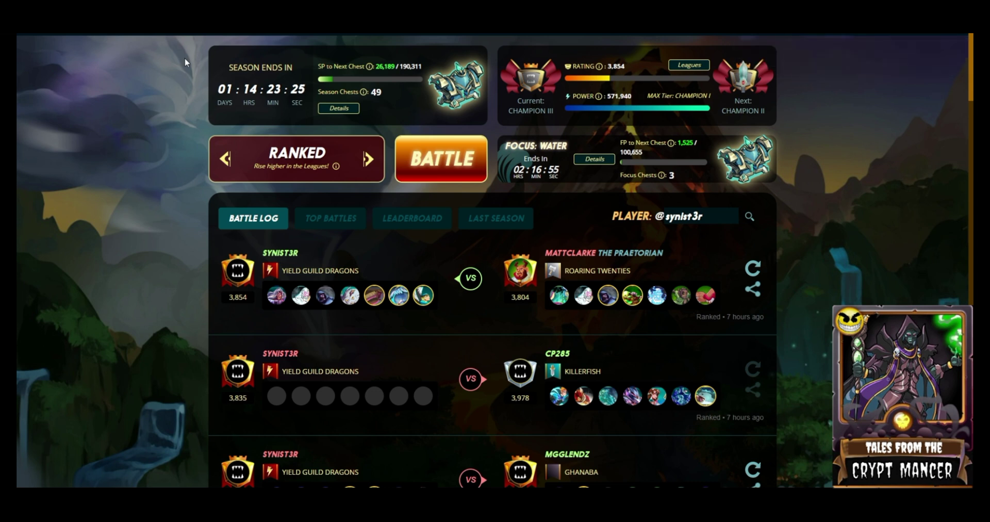
{"action": "left_click", "coordinate": [147, 33]}
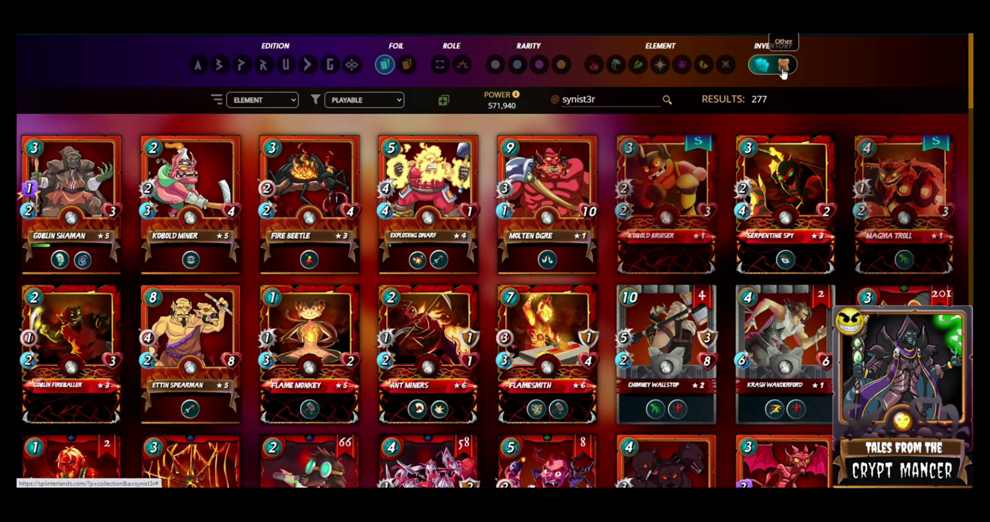
{"action": "left_click", "coordinate": [782, 71]}
{"action": "scroll", "coordinate": [458, 298], "scroll_direction": "down", "scroll_amount": 1}
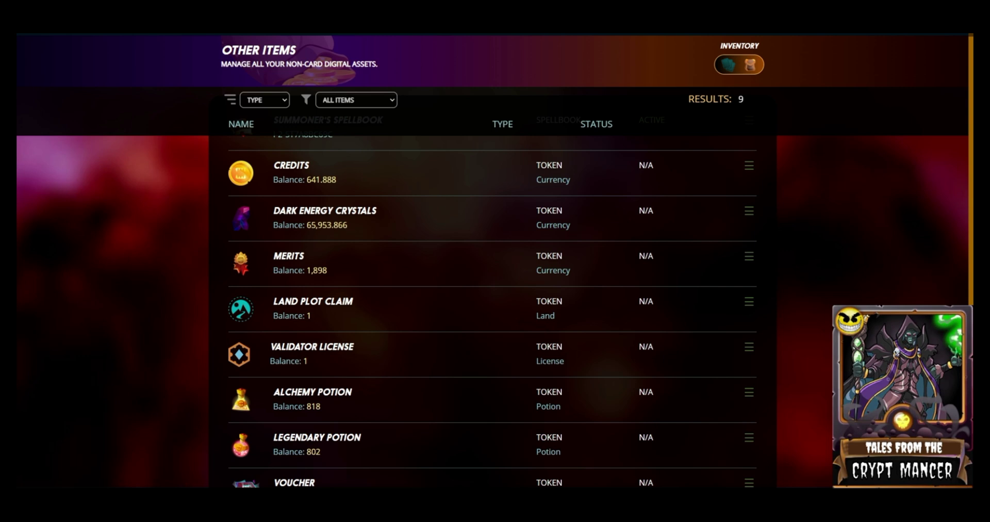
{"action": "scroll", "coordinate": [493, 310], "scroll_direction": "down", "scroll_amount": 1}
{"action": "scroll", "coordinate": [492, 309], "scroll_direction": "up", "scroll_amount": 3}
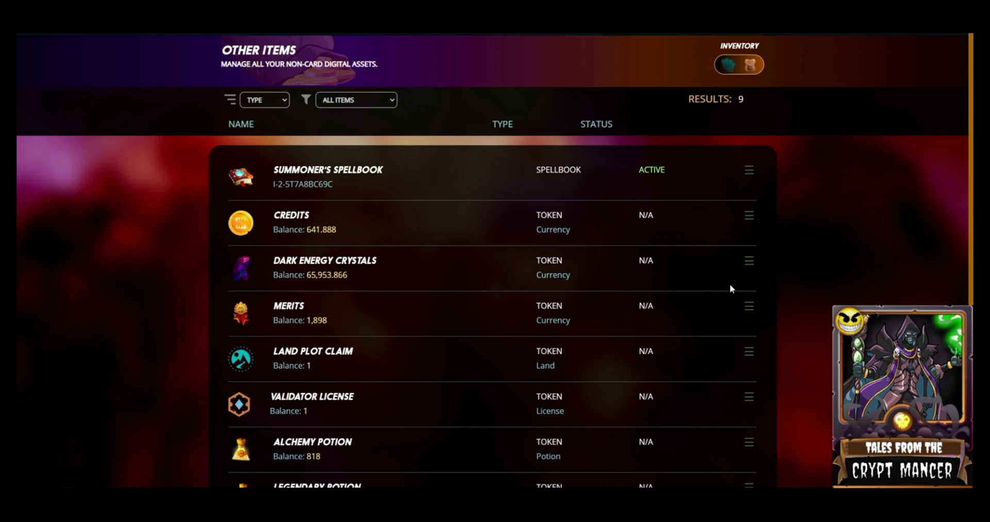
Return to the support article on sending assets from Hive-Engine and review its opening section on DEC and SPS transfers
{"action": "left_click", "coordinate": [173, 34]}
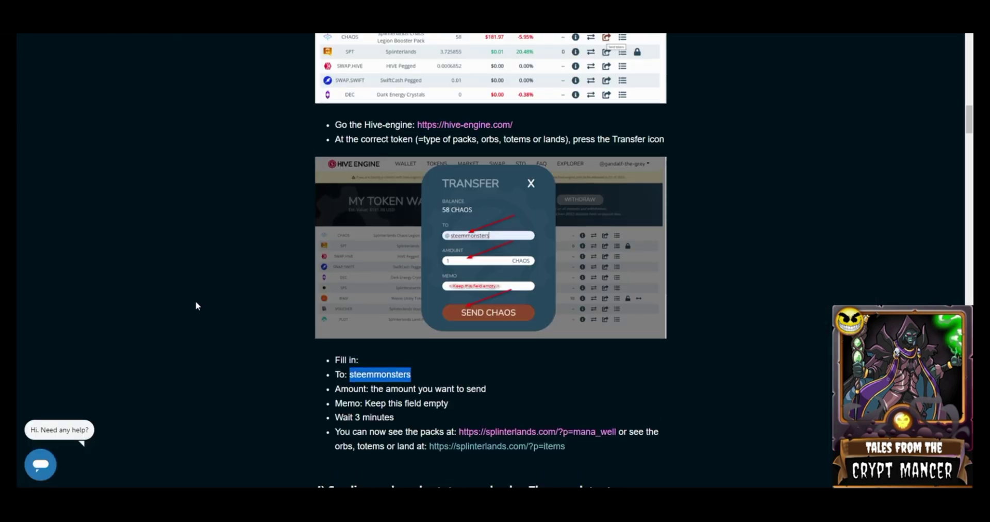
{"action": "scroll", "coordinate": [196, 305], "scroll_direction": "up", "scroll_amount": 4}
{"action": "scroll", "coordinate": [196, 305], "scroll_direction": "up", "scroll_amount": 15}
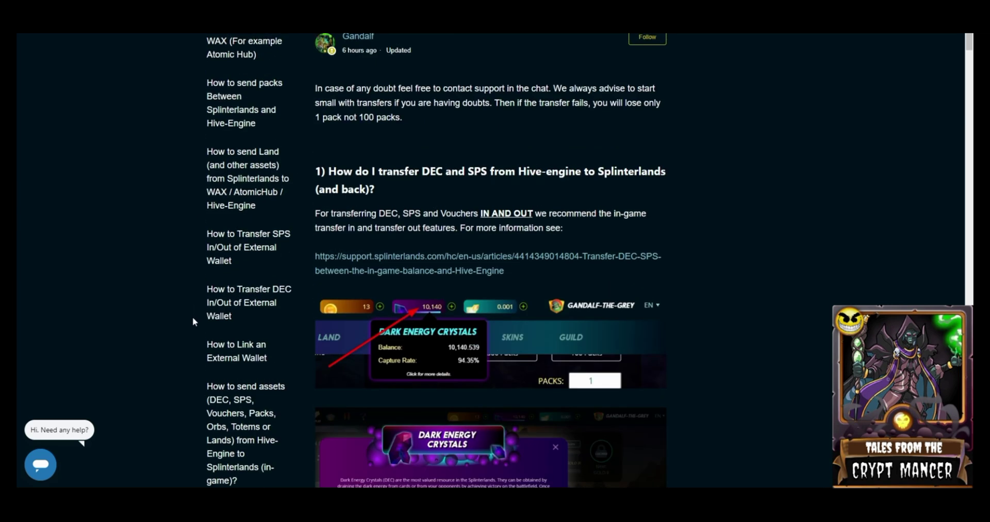